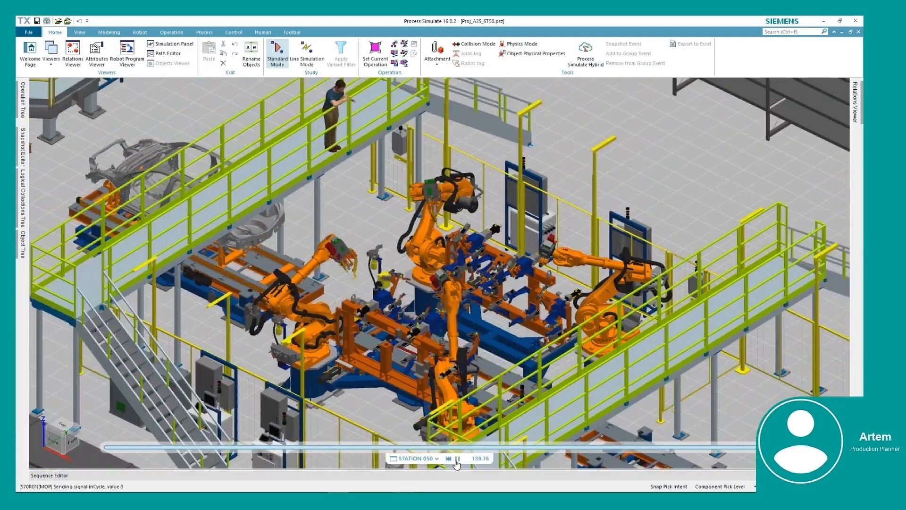
Pause the simulation and export the station sequence to Excel as ST050 in Projects > Auto_MC_L02
click(457, 464)
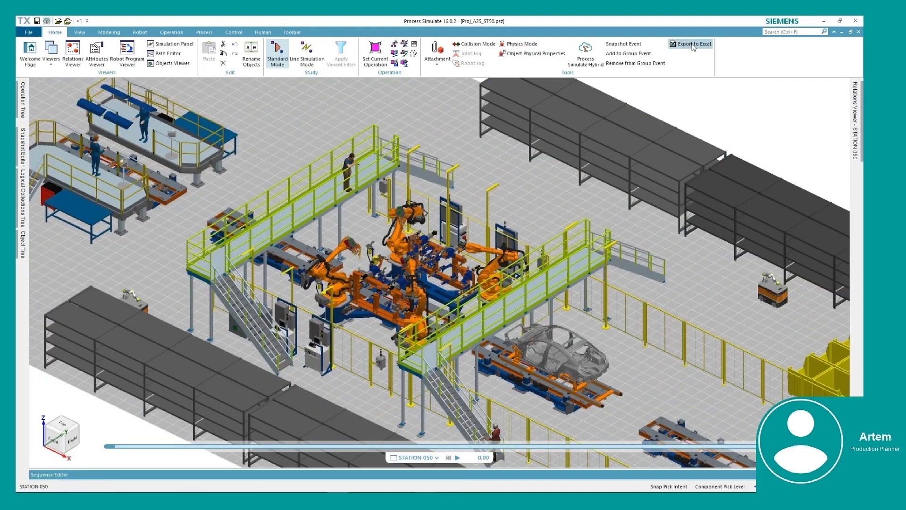
click(693, 44)
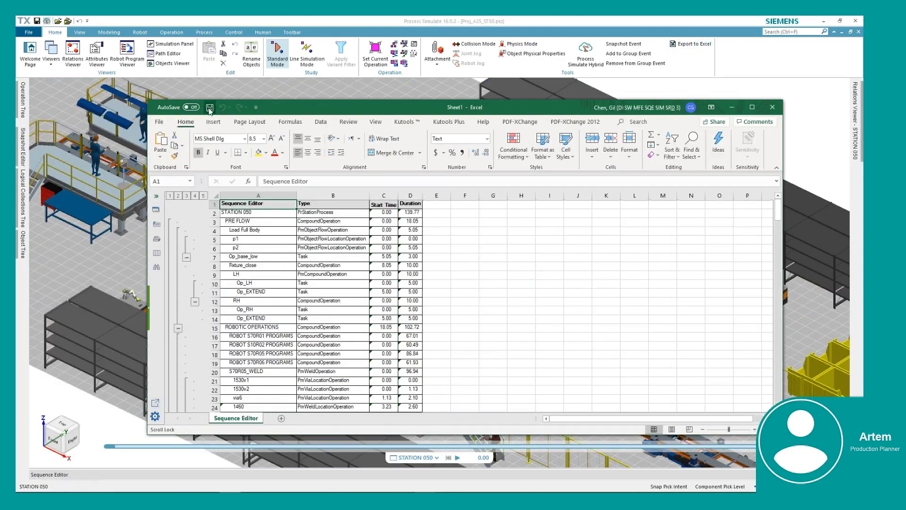
click(211, 112)
click(269, 174)
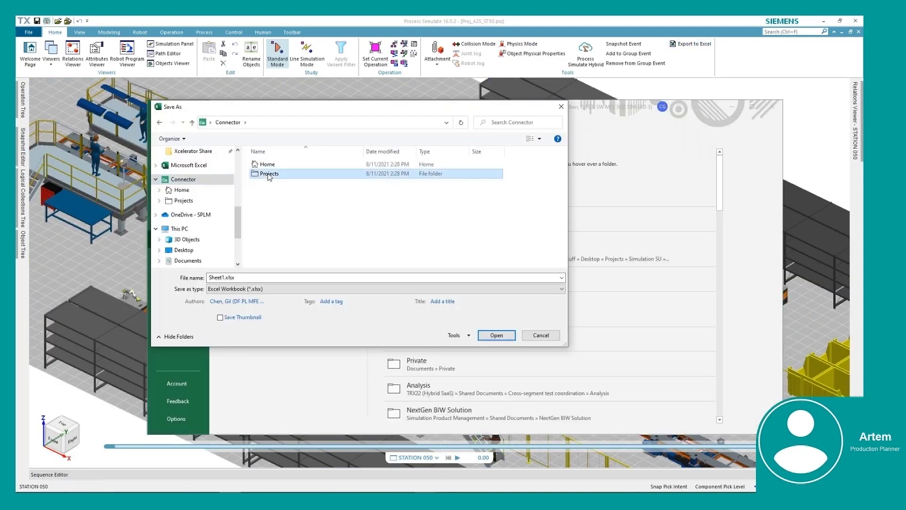
double_click(269, 174)
double_click(262, 158)
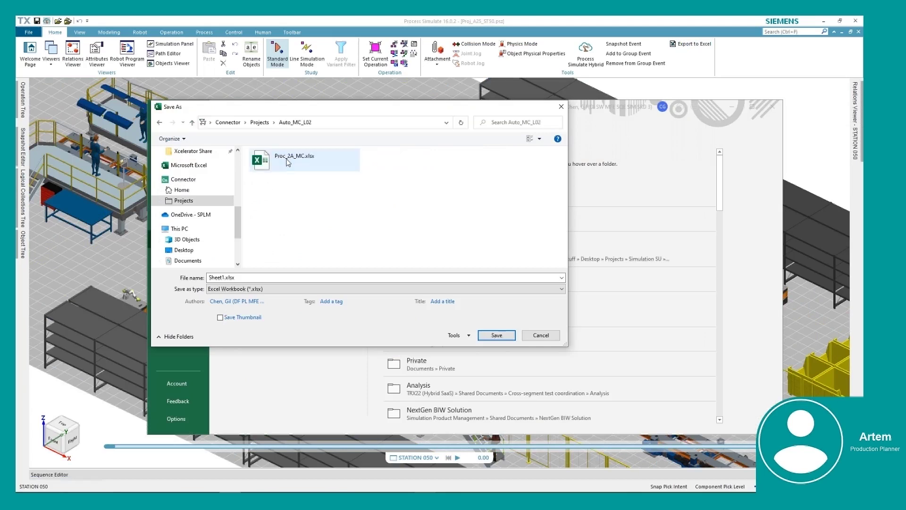
triple_click(254, 277)
text(ST050)
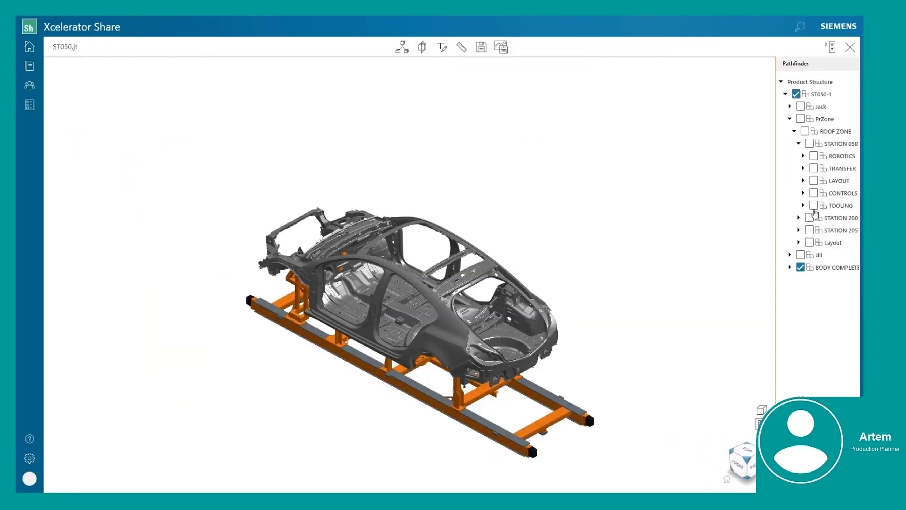
Show the TOOLING, ROBOTICS and all STATION 050 groups, zoomed out to the whole cell
click(815, 207)
click(814, 156)
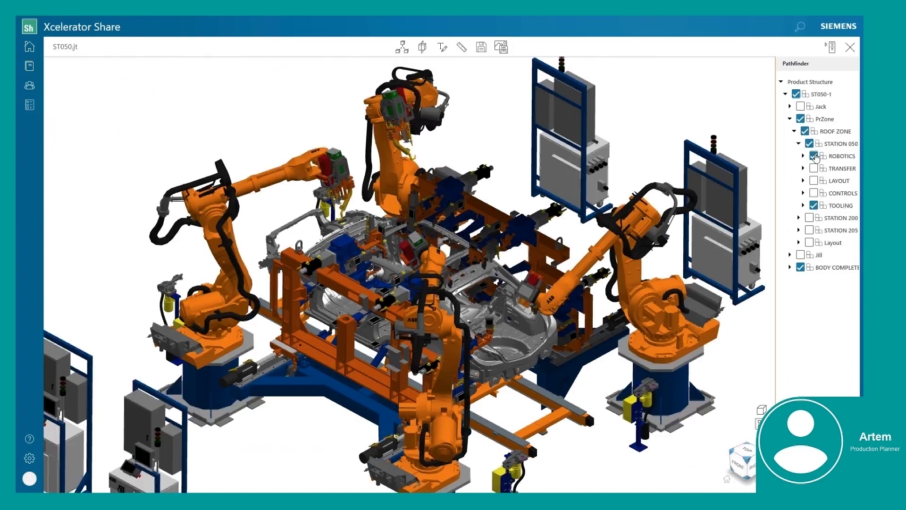
click(809, 144)
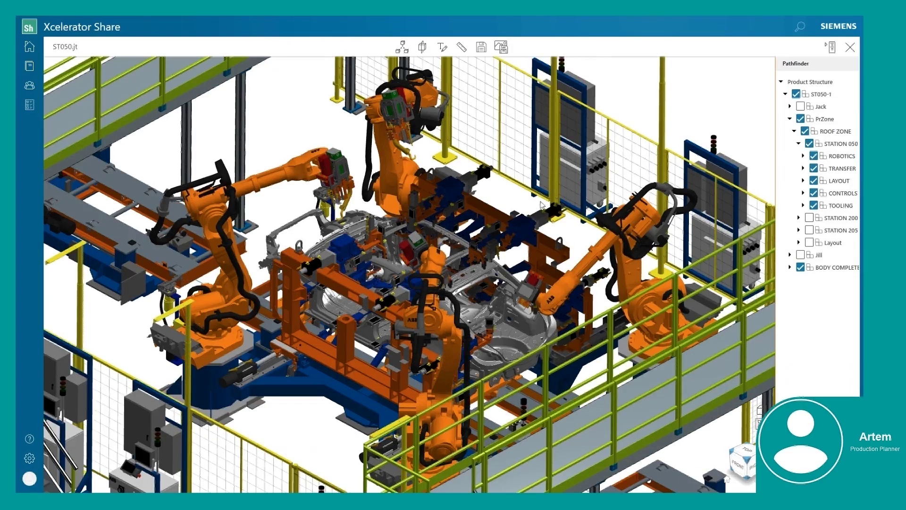
drag(507, 204, 503, 296)
Draw red freehand loops around the robot area and the cabinets, plus an arrow stroke
click(443, 47)
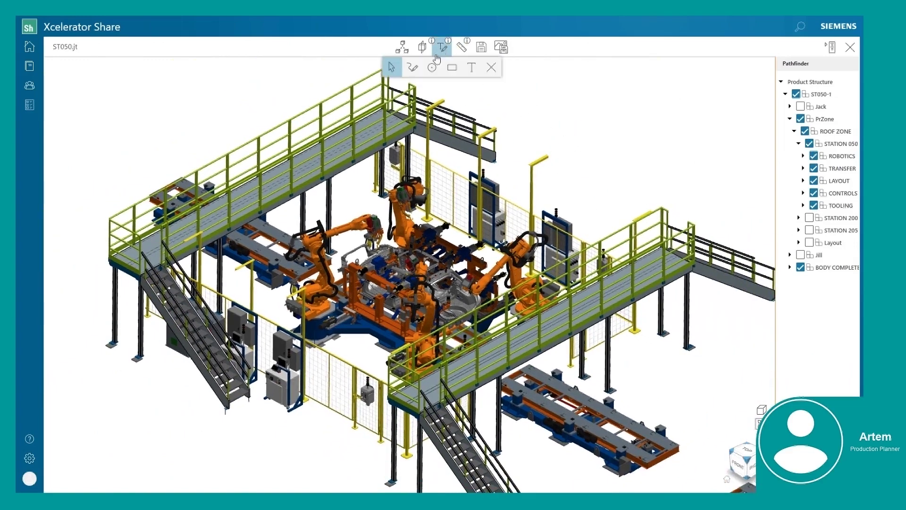
click(412, 68)
mouse_move(439, 225)
mouse_down()
mouse_move(474, 216)
mouse_move(495, 265)
mouse_move(437, 232)
mouse_up()
mouse_move(353, 324)
mouse_down()
mouse_move(349, 373)
mouse_move(387, 359)
mouse_move(368, 325)
mouse_up()
drag(496, 215, 588, 143)
Add the note 'cycle time shouldn't exceed 100 seconds. Consider adding two more robots' at the arrow tip
click(472, 67)
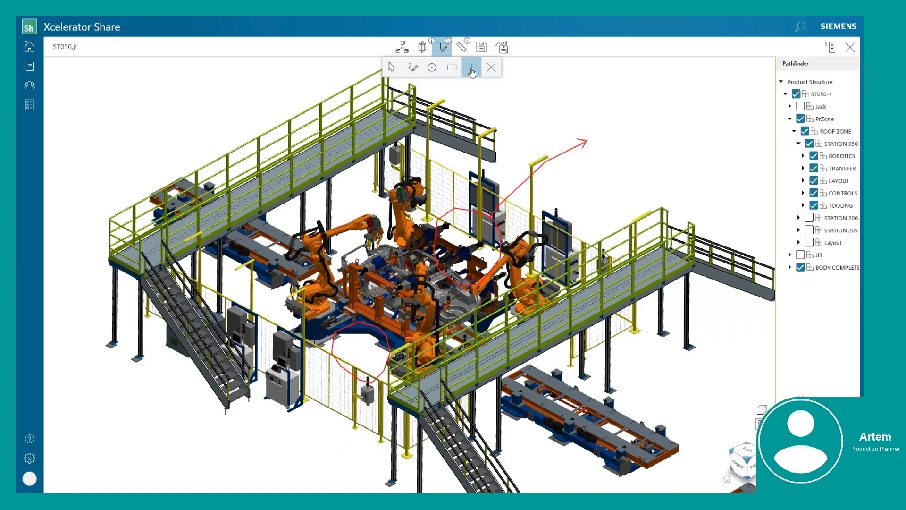
click(596, 138)
text(cycle)
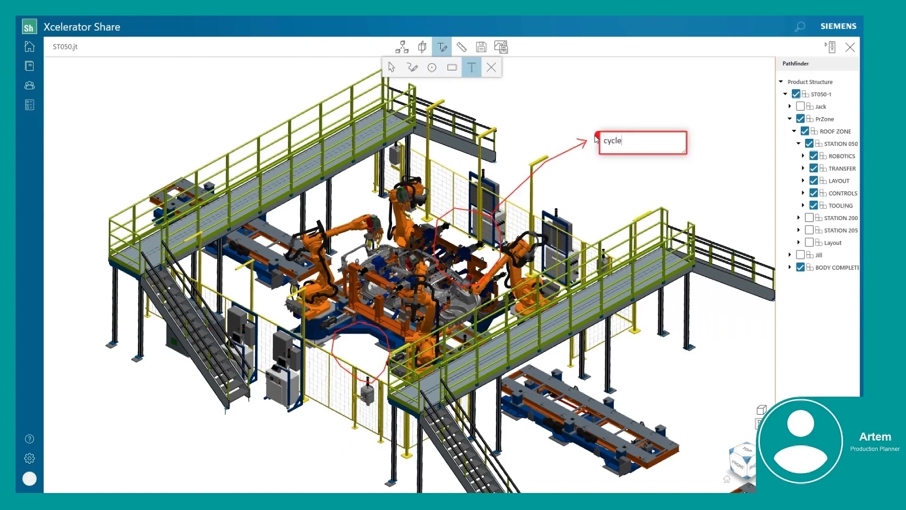
text( time shouldn't exceed 100 seco)
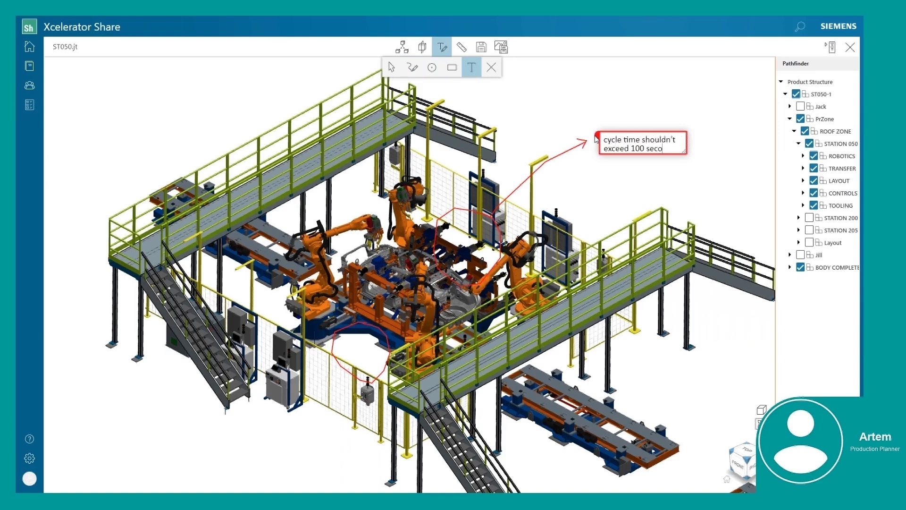
text(nds. Consider adding)
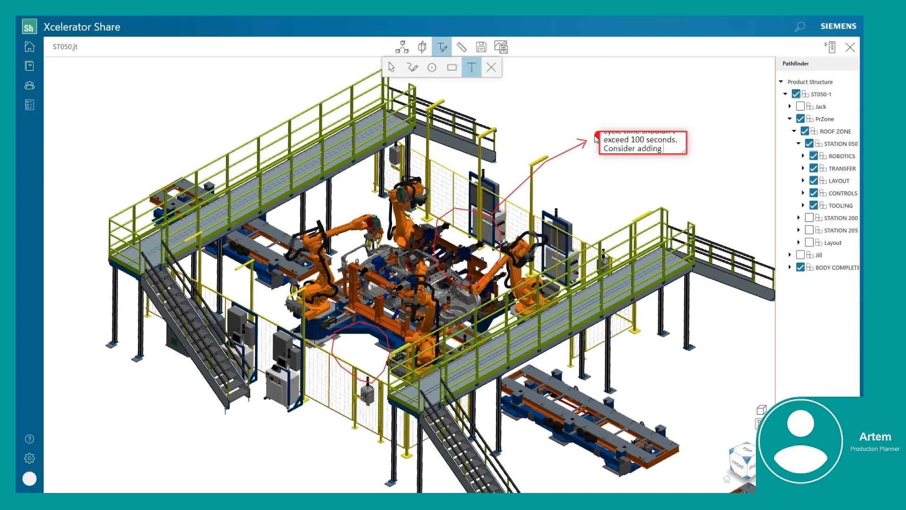
text( two more robots.)
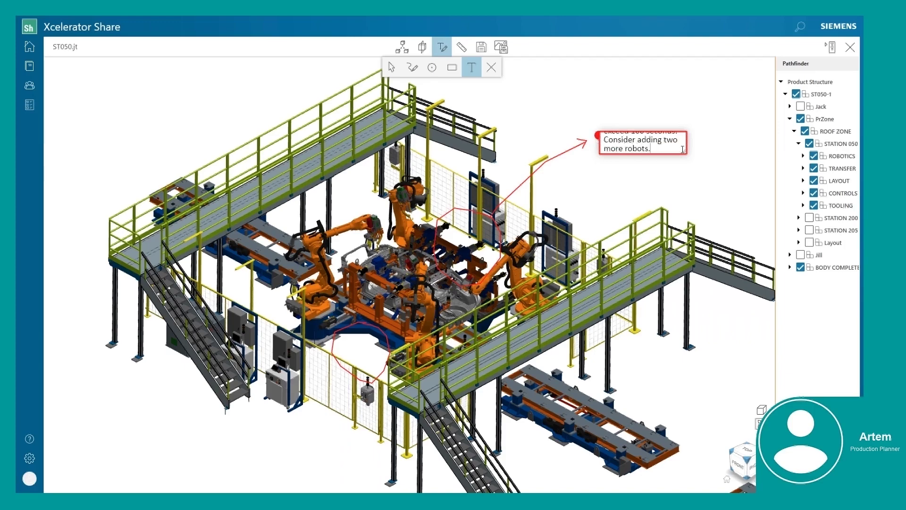
drag(682, 149, 684, 175)
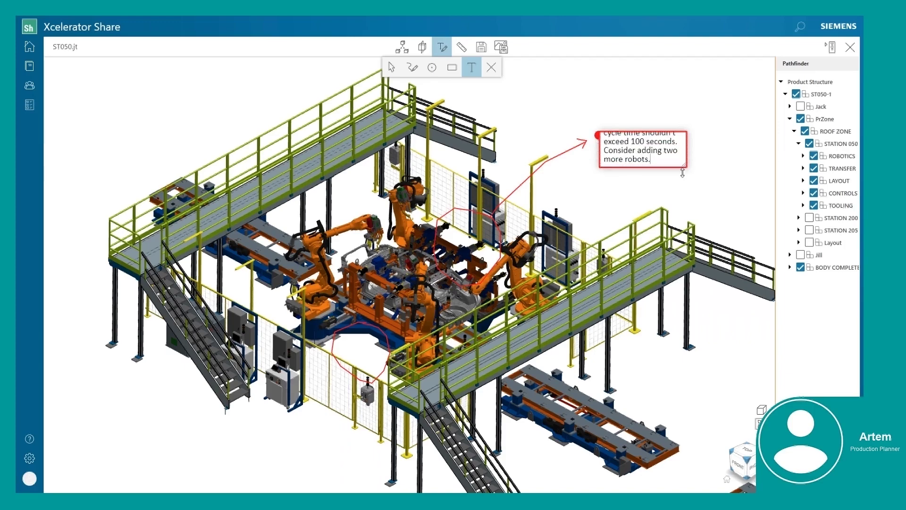
Save the markup view as 'cycle time - 2 more robots'
click(482, 48)
text(cycle t)
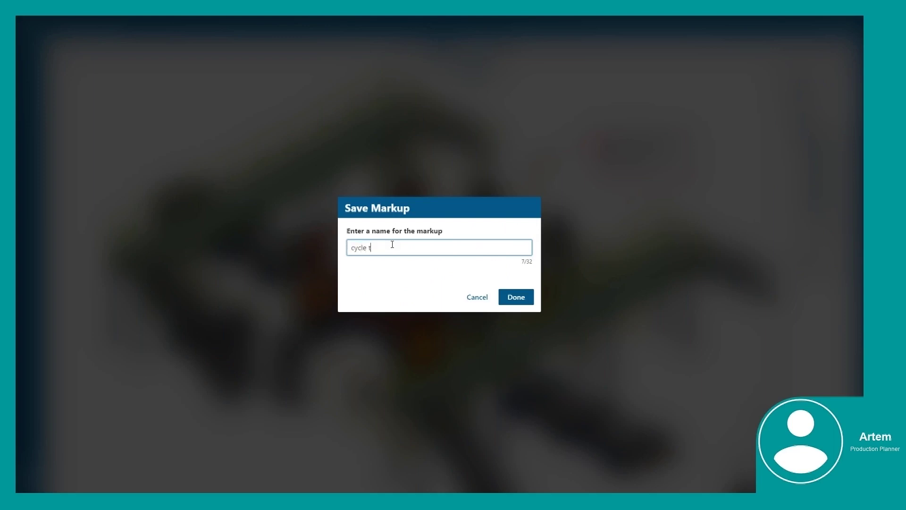
text(ime - 2 more robots)
click(524, 301)
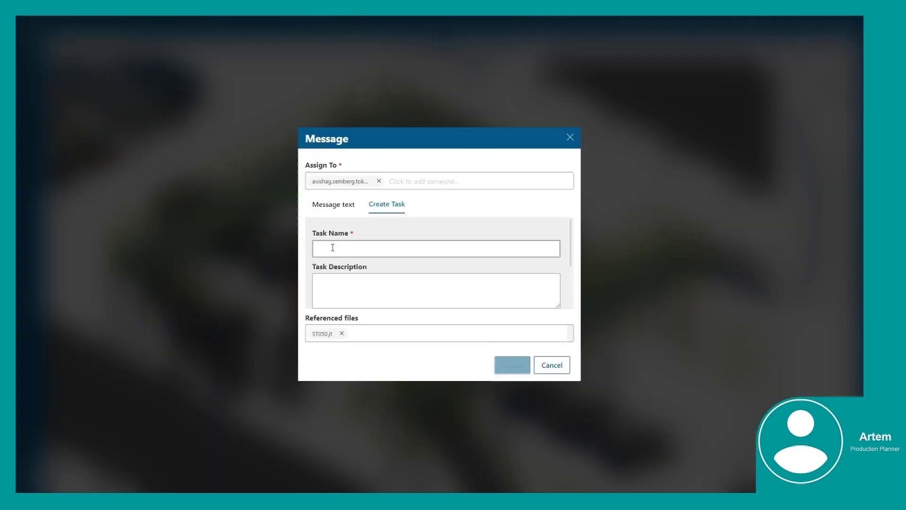
Name the task 'cycle time reduction - ST050' with the description 'Plz reduce cycle tim'
text(cycle time reductio)
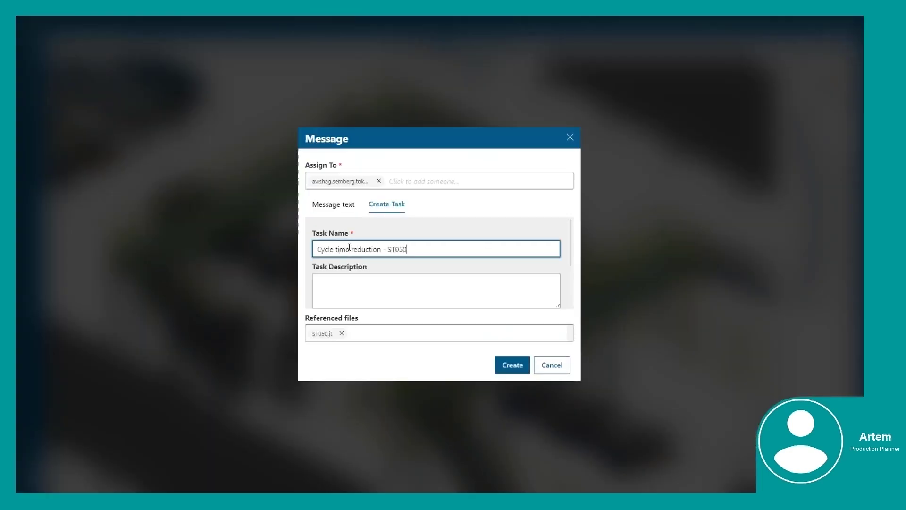
text(n - ST050)
click(345, 279)
text(Pl)
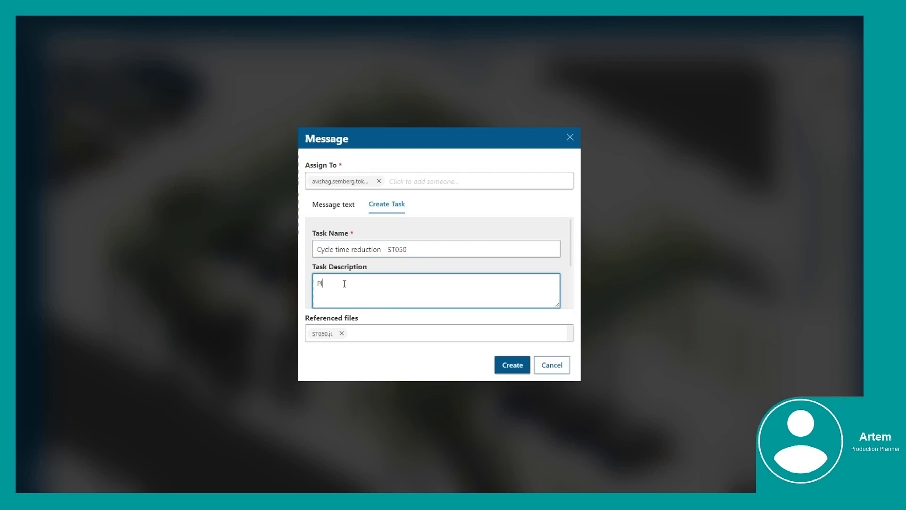
text(z reduce cycle time to <100sec)
scroll(578, 252, down, 3)
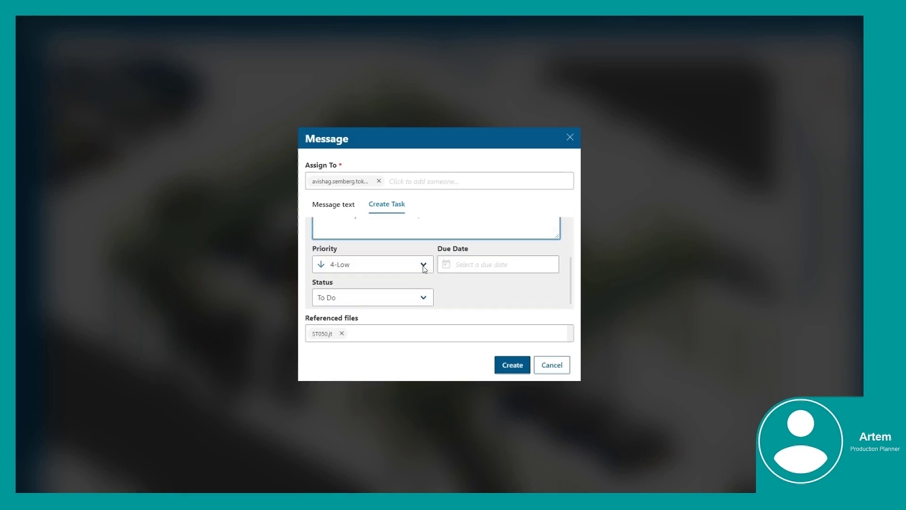
Set priority 2-Important and due date 9/15/2021, then create the task
click(424, 264)
click(359, 288)
click(459, 267)
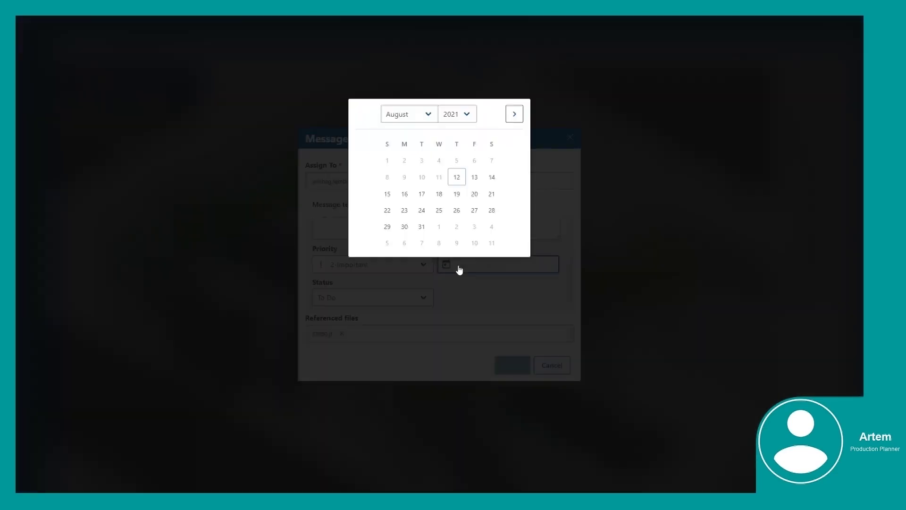
click(409, 114)
click(405, 204)
click(439, 193)
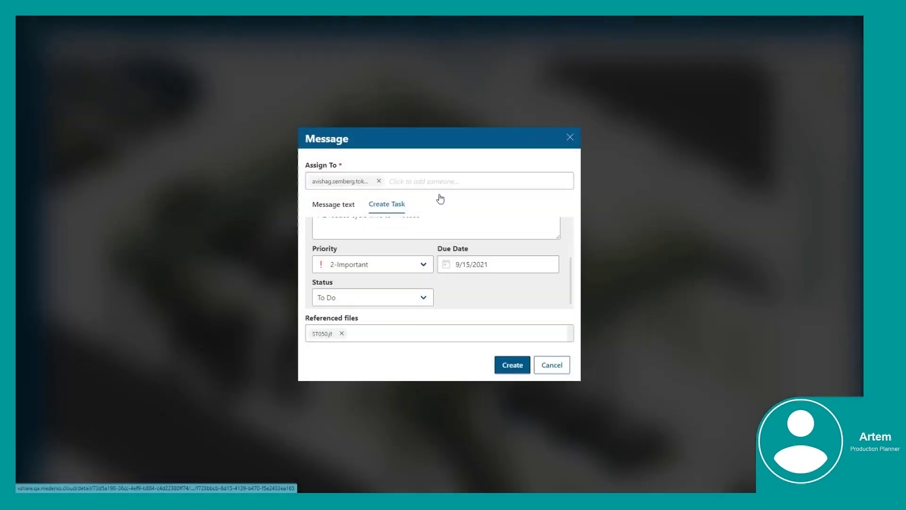
click(511, 366)
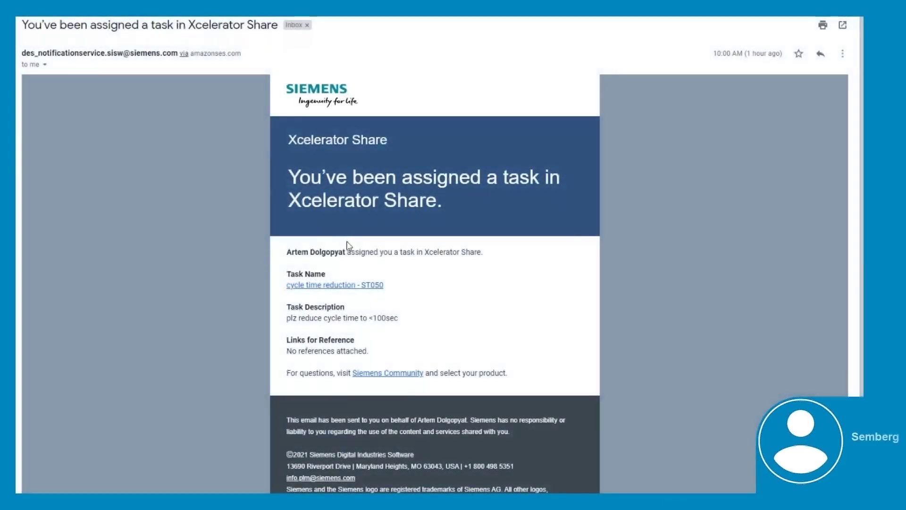
Open the 'cycle time reduction - ST050' task link in the Gmail notification
click(365, 286)
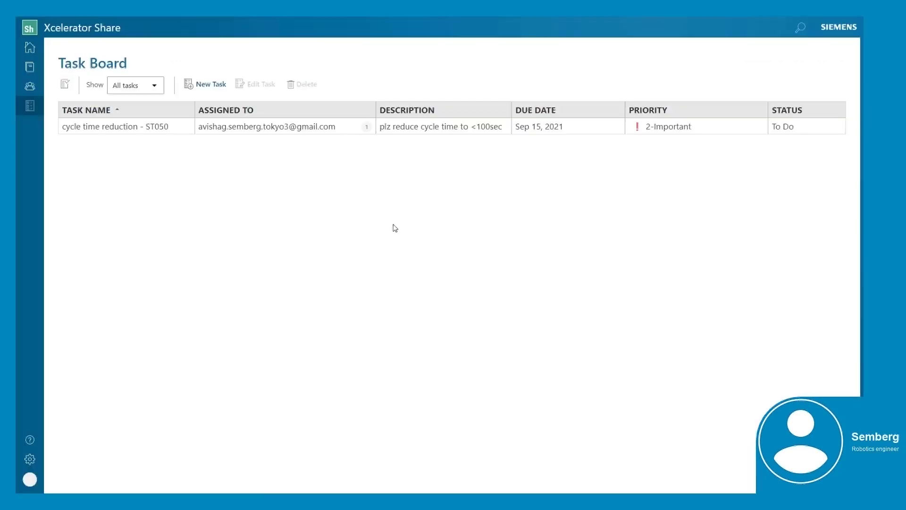
Open the shared Auto_MC_L02 project and select its four 050 images
click(30, 66)
click(260, 109)
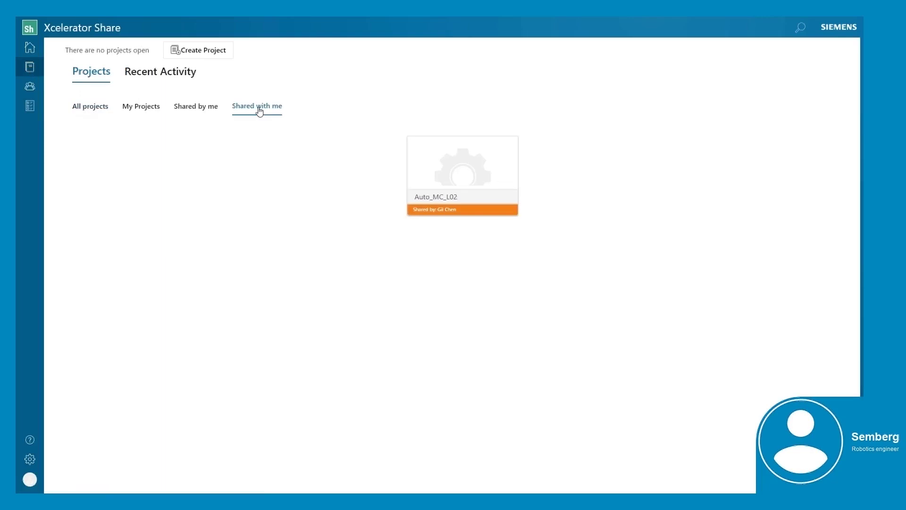
click(453, 170)
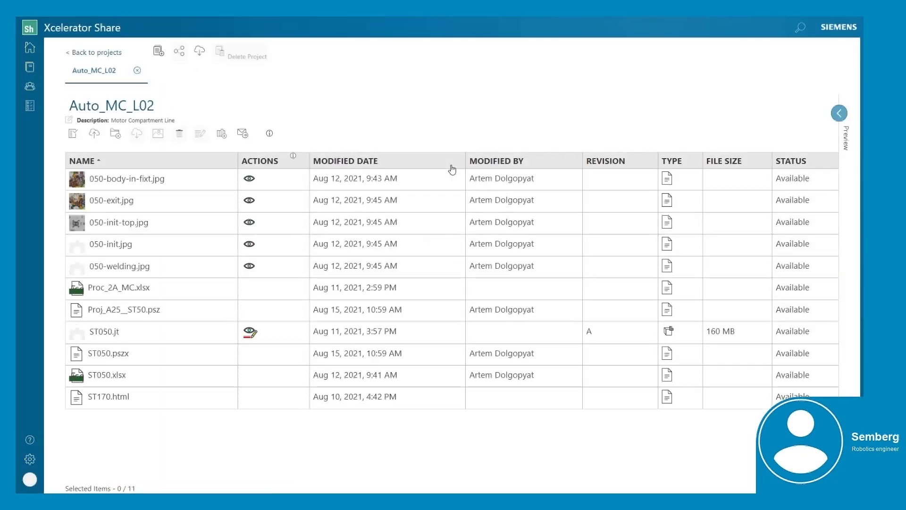
click(132, 178)
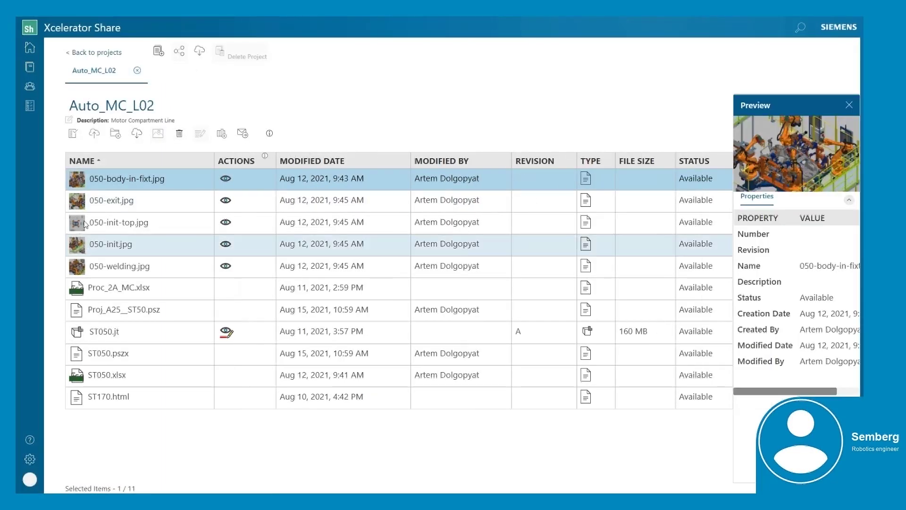
ctrl+click(109, 202)
ctrl+click(113, 244)
ctrl+click(125, 267)
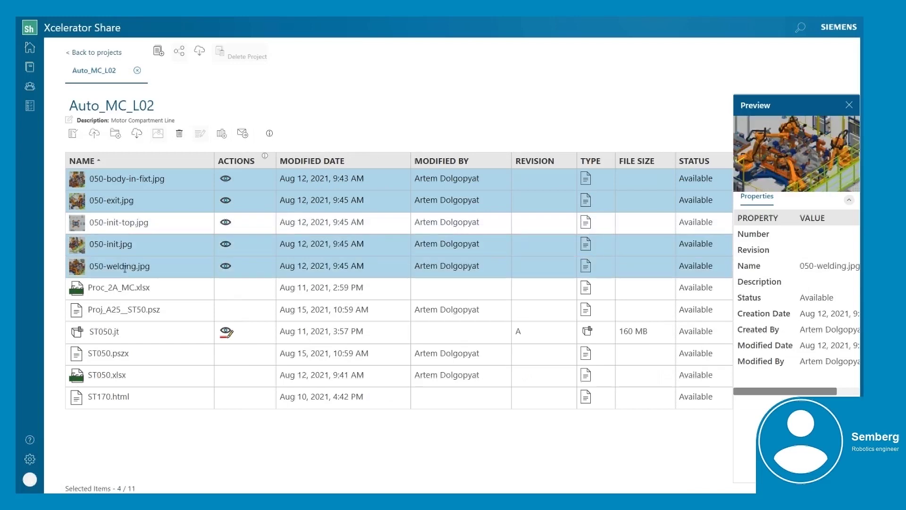
Download ST050.xlsx and open the downloaded spreadsheet
click(117, 375)
click(137, 134)
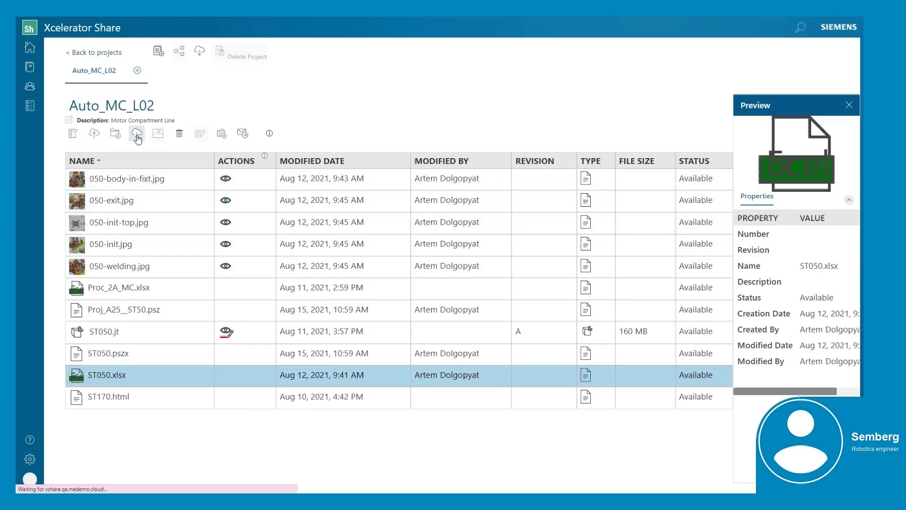
click(79, 481)
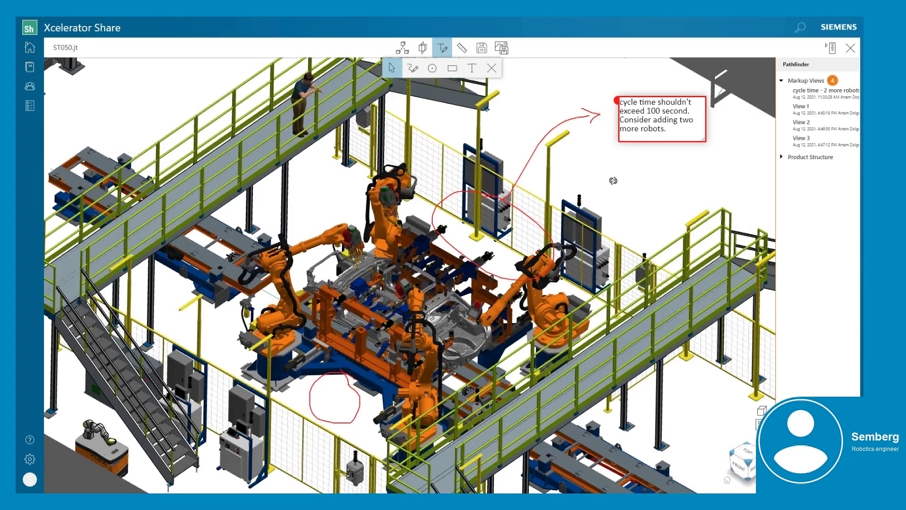
Download the Proj_A25__ST50.psz study from the Auto_MC_L02 file list
drag(613, 182, 614, 188)
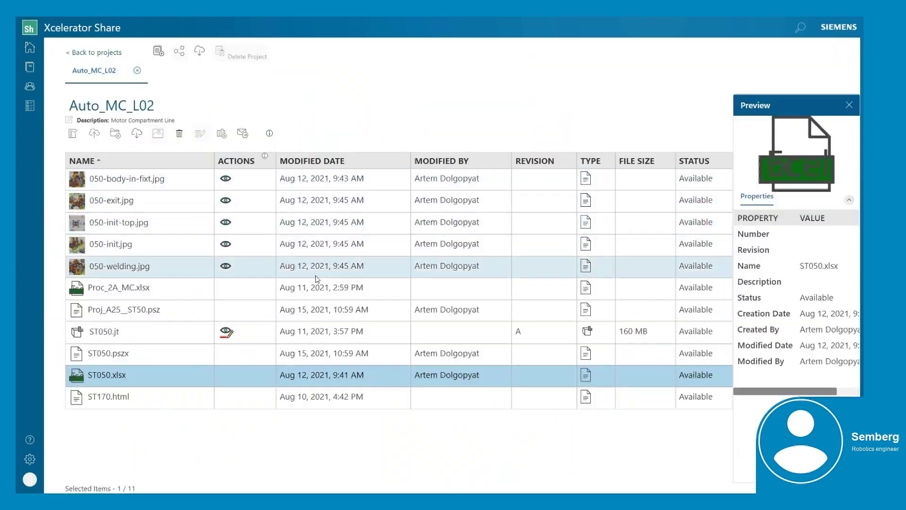
click(144, 310)
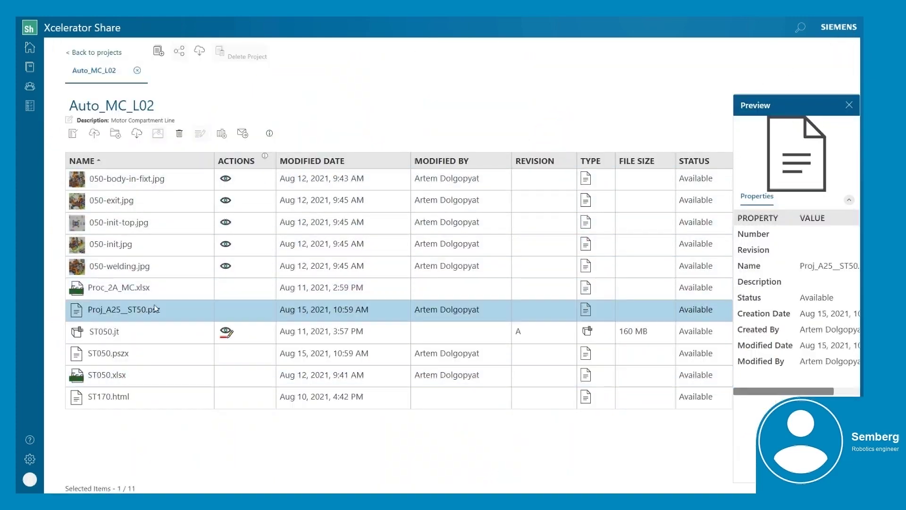
click(137, 137)
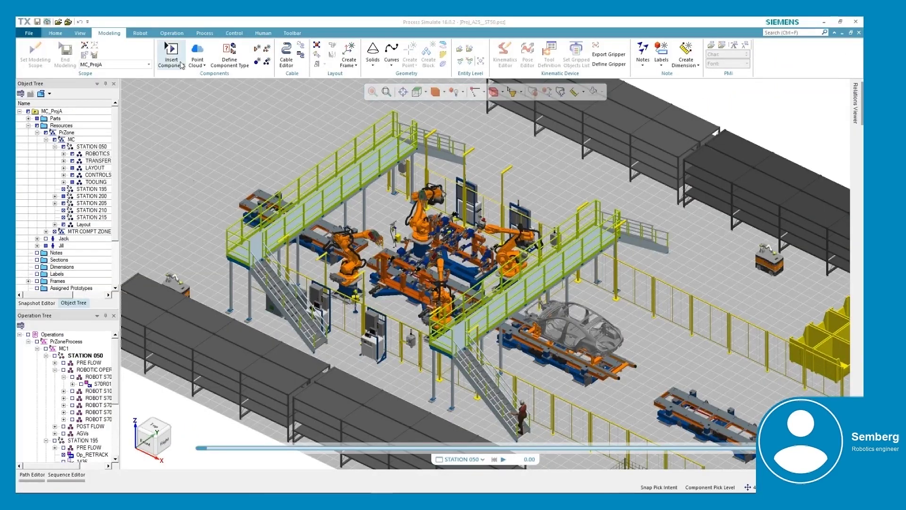
Insert the irb6650_320.cojt robot component into the study
click(171, 53)
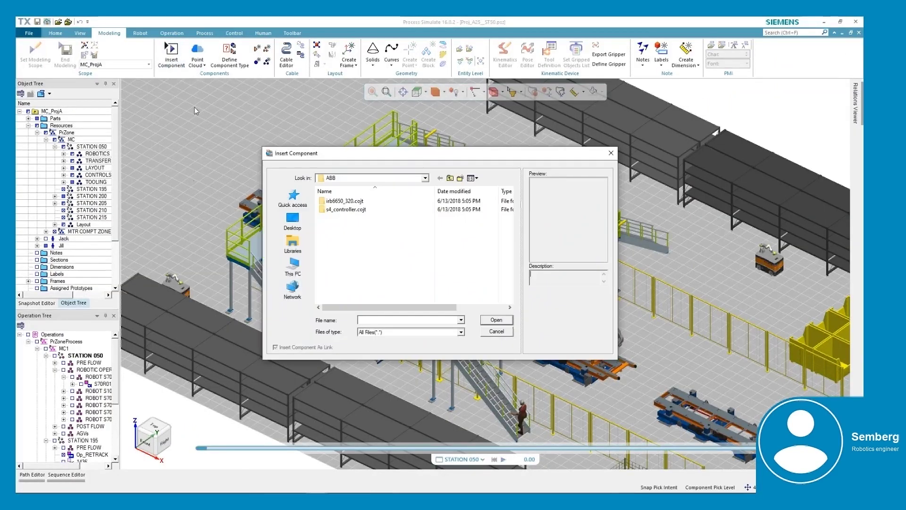
click(333, 202)
click(496, 320)
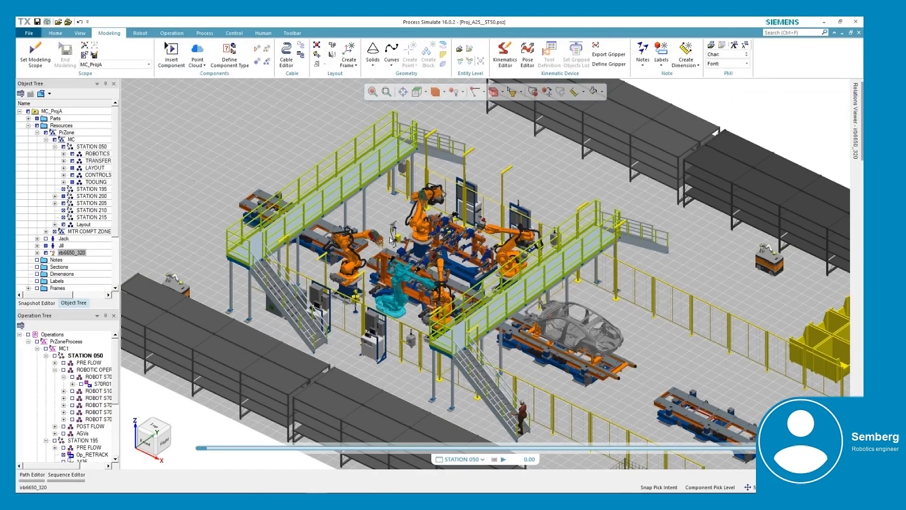
Rotate the new robot about 92 degrees and move it beside the fixture in Top view
right_click(397, 303)
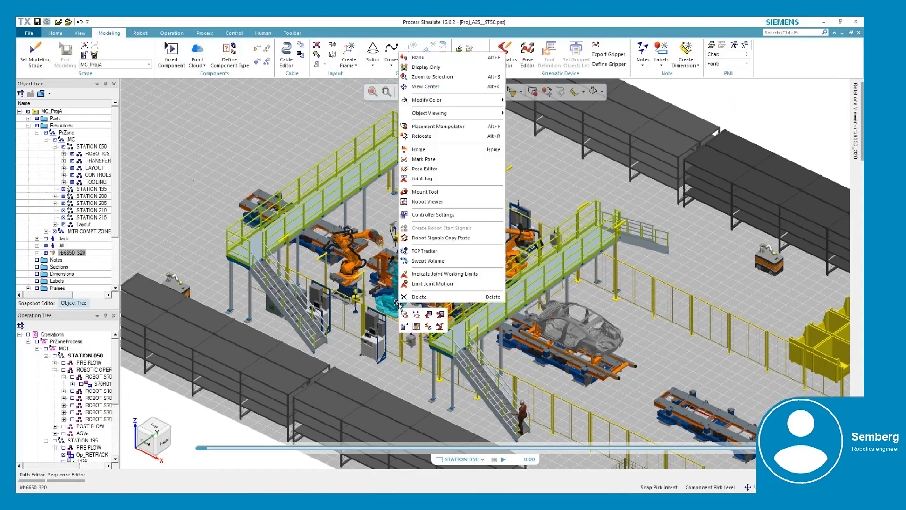
click(427, 126)
drag(467, 283, 400, 290)
click(160, 426)
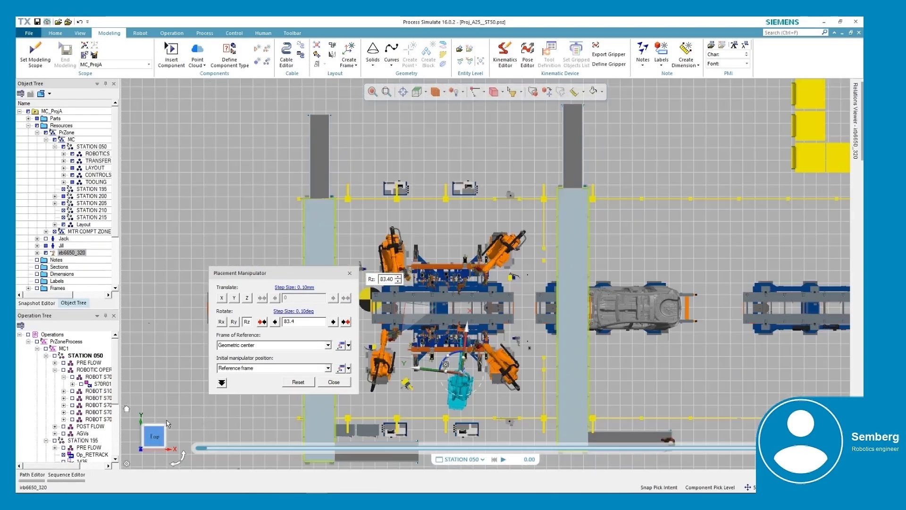
scroll(416, 345, up, 6)
drag(325, 274, 240, 286)
drag(391, 323, 385, 324)
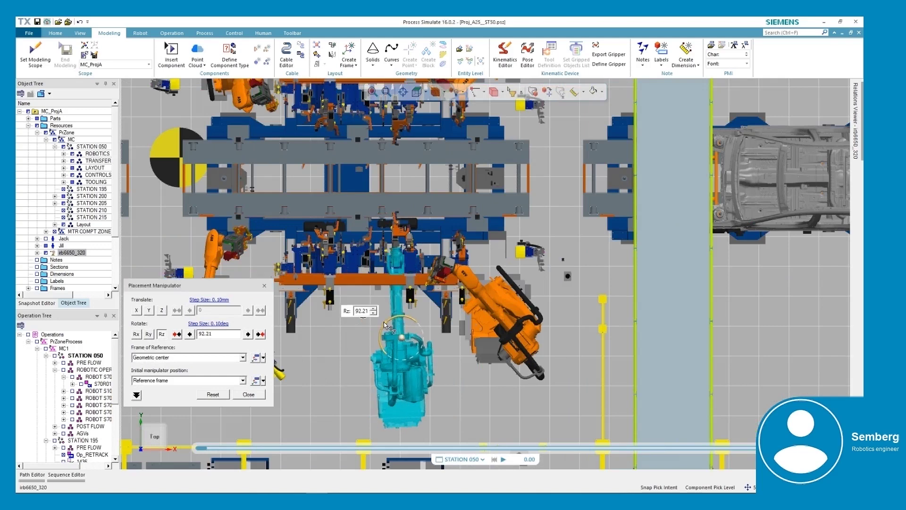
drag(346, 294, 317, 279)
Finish the robot placement and play the station 050 simulation from an angled overview
click(247, 395)
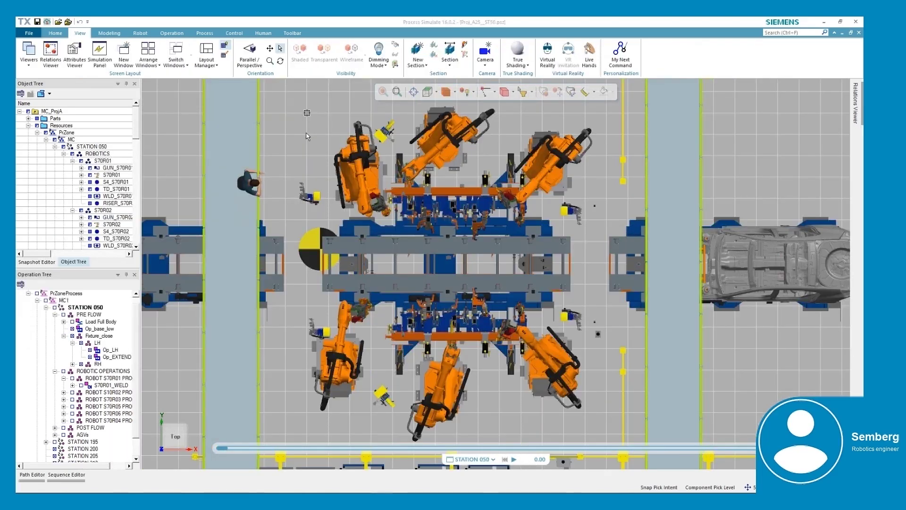
middle_drag(321, 155, 384, 238)
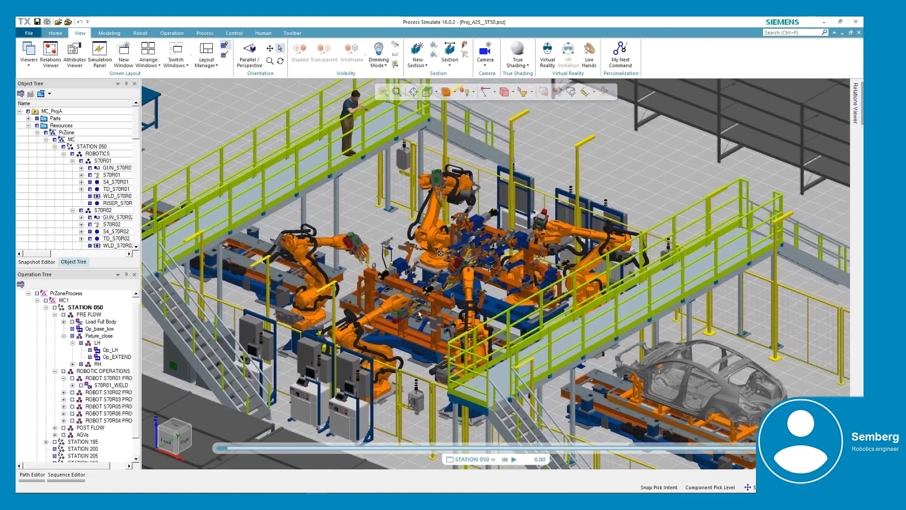
click(515, 460)
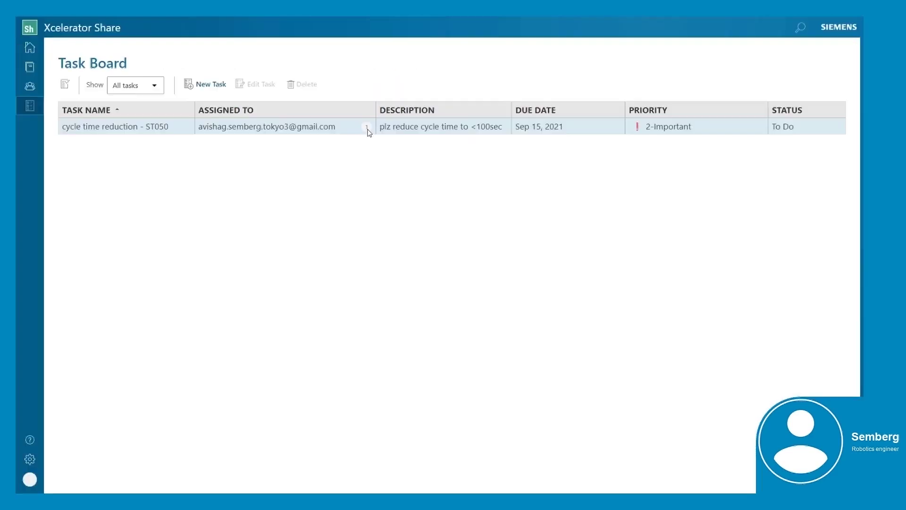
Change the ST050 task's status to Completed and save it
click(259, 86)
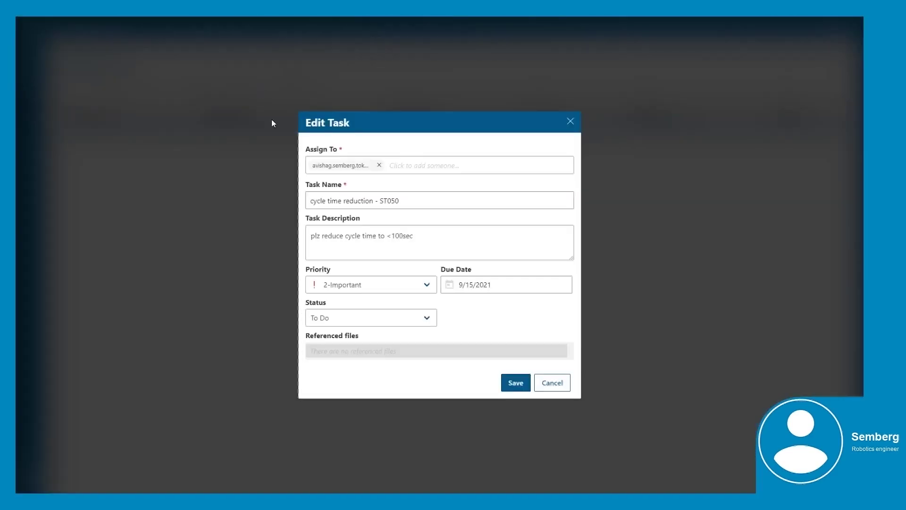
click(429, 323)
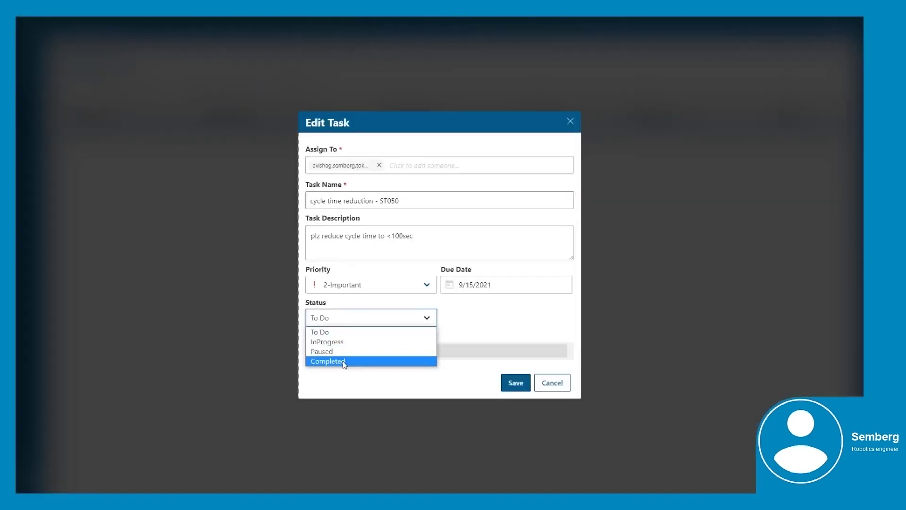
click(361, 361)
click(516, 383)
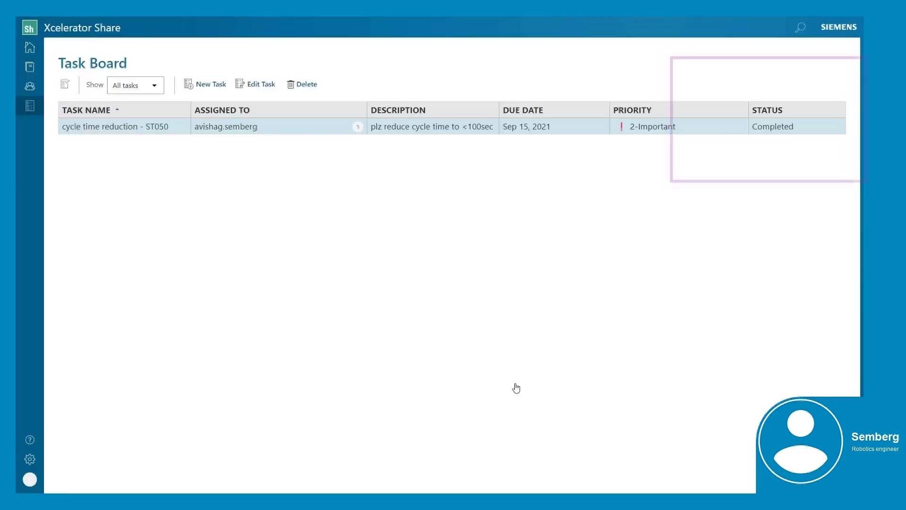